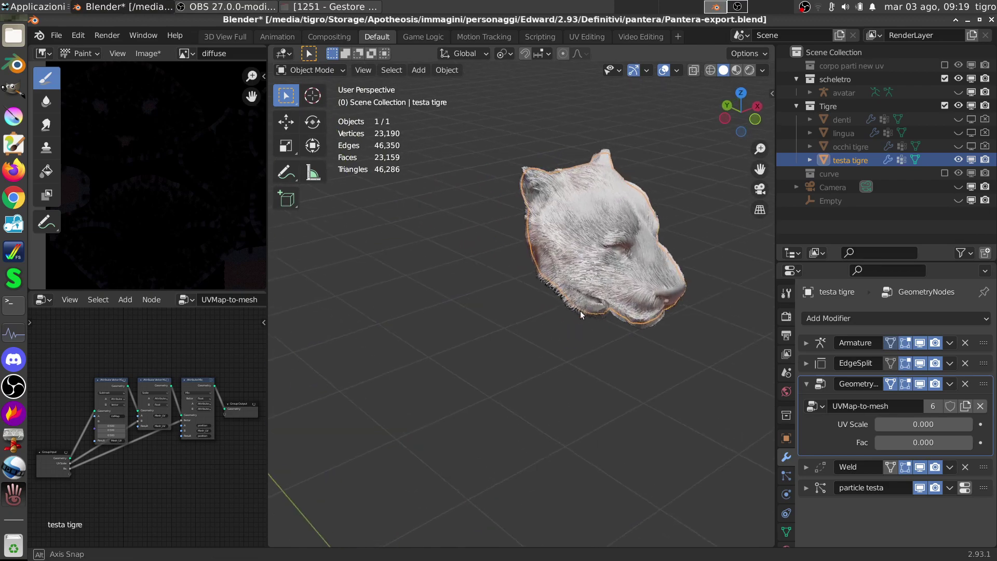
scroll(530, 330, up, 3)
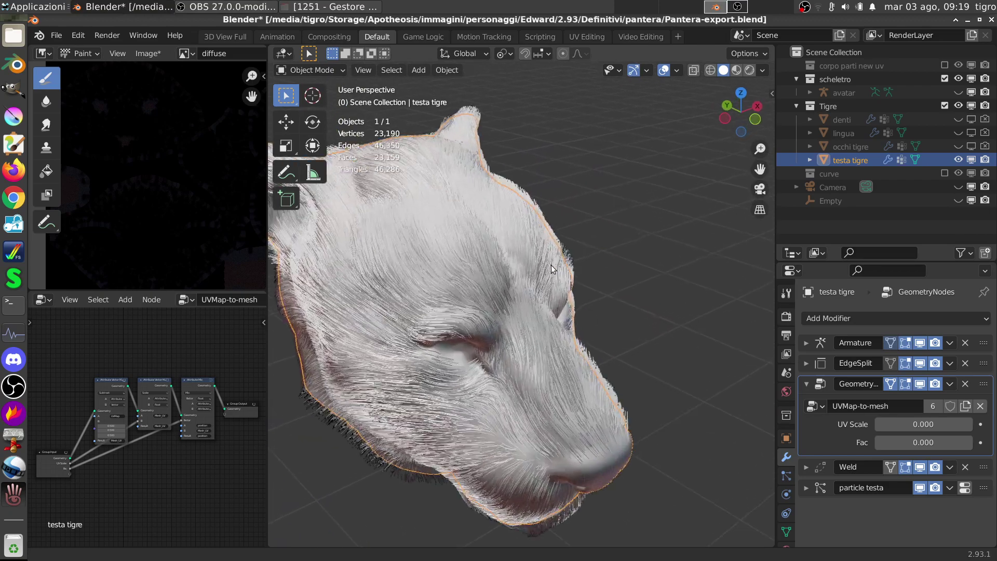
scroll(551, 265, up, 3)
scroll(601, 260, up, 2)
scroll(603, 275, down, 5)
- Orbit the tiger head and show its 'particle testa' hair settings: 4000 hairs emitted from faces
middle_drag(465, 374, 534, 344)
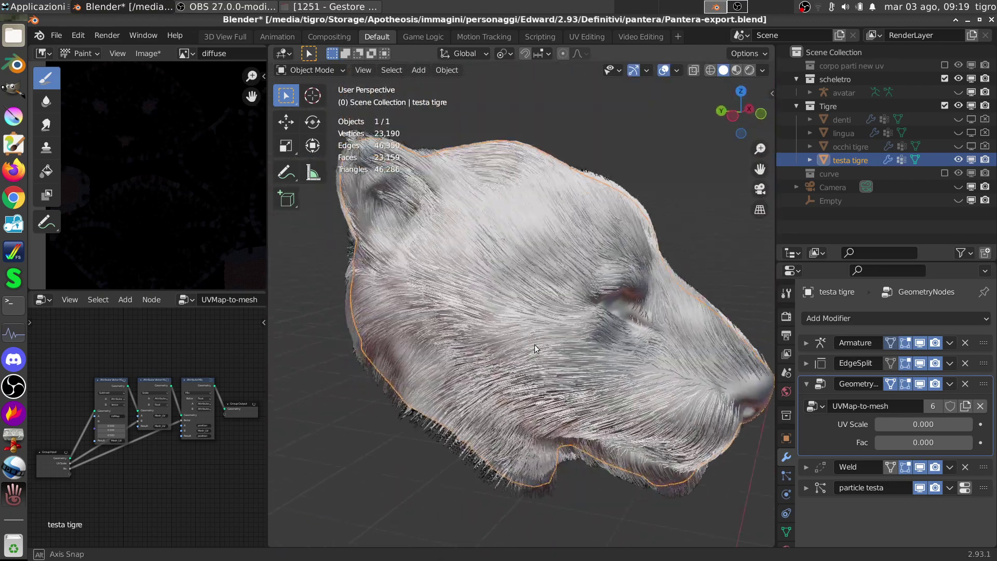
scroll(535, 344, up, 3)
scroll(548, 326, down, 3)
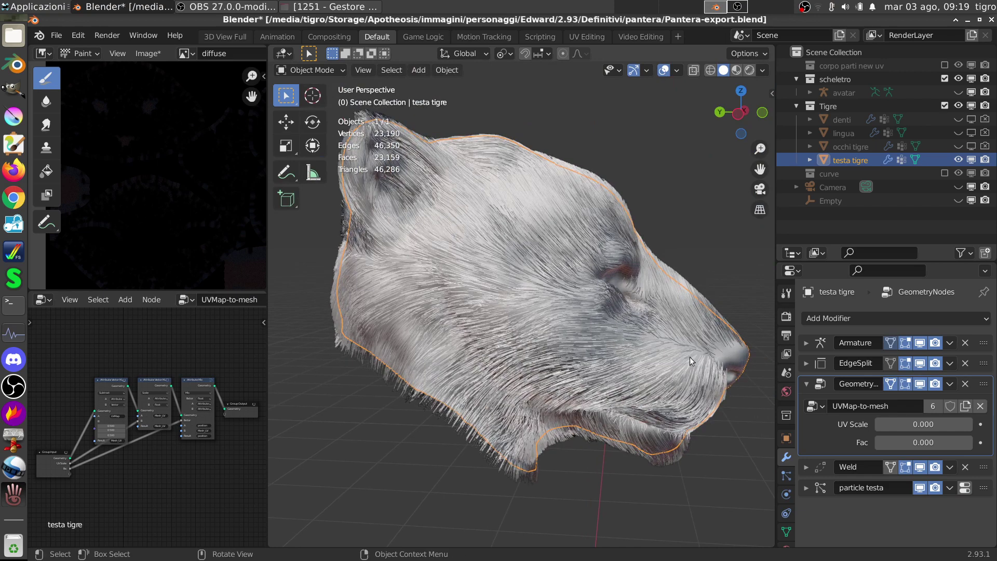
click(787, 476)
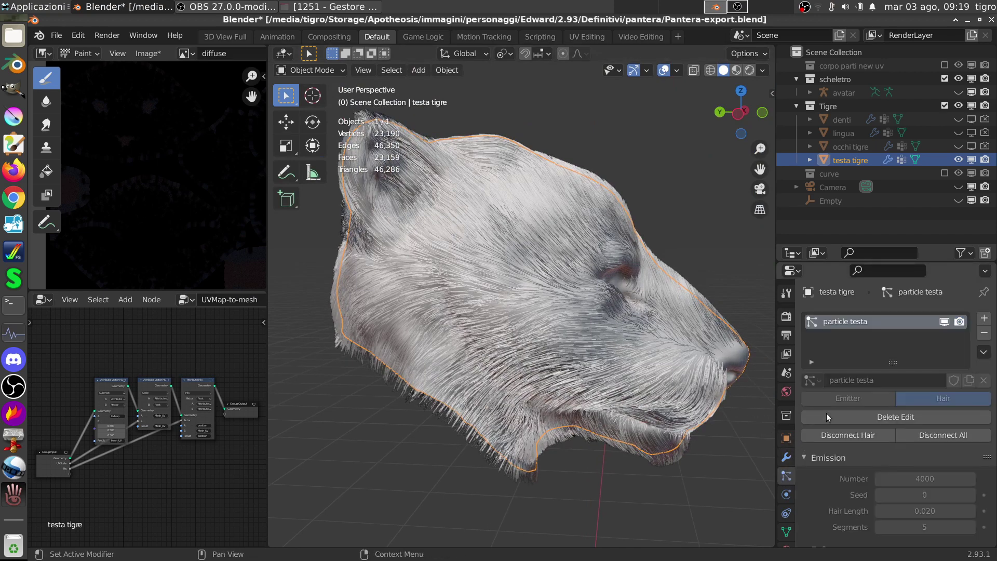
scroll(623, 312, up, 3)
scroll(627, 315, down, 2)
middle_drag(627, 314, 640, 339)
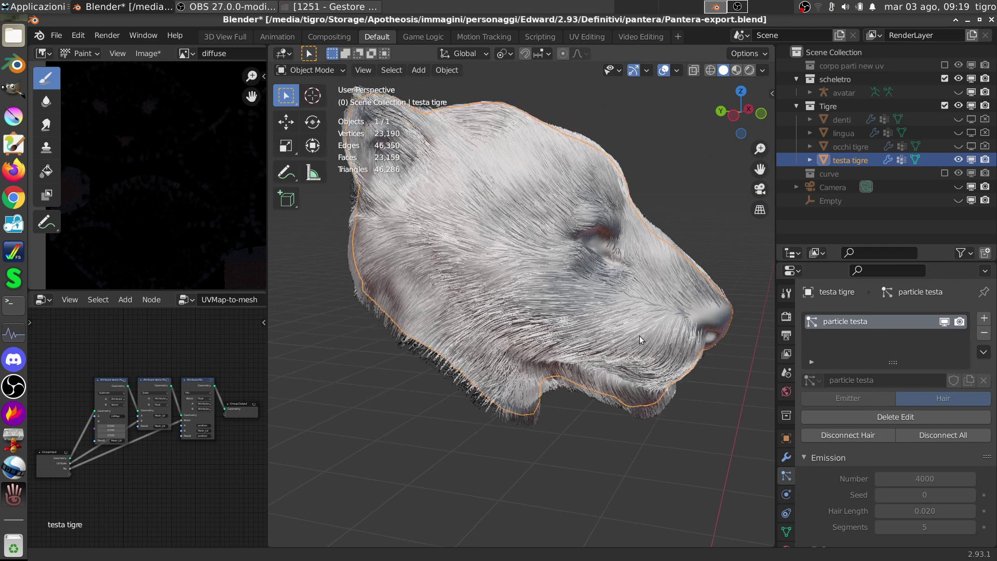
scroll(640, 336, down, 3)
scroll(811, 375, down, 2)
scroll(812, 376, down, 2)
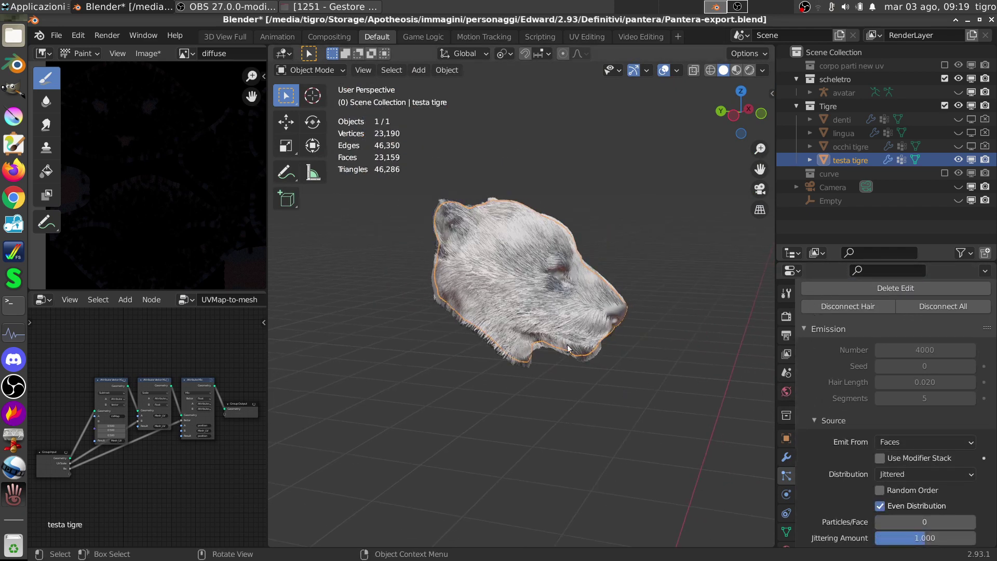
middle_drag(568, 349, 485, 324)
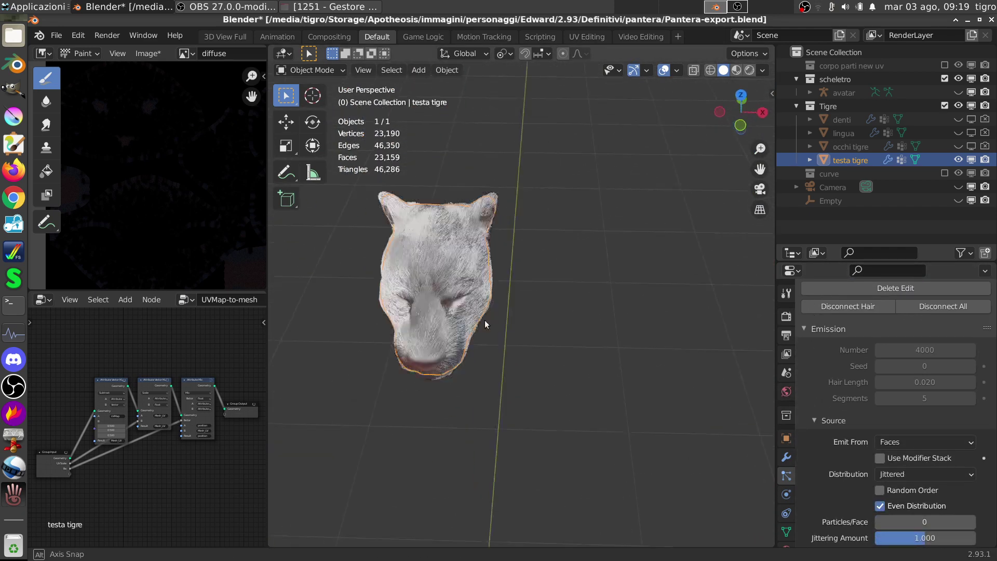
middle_drag(486, 323, 556, 327)
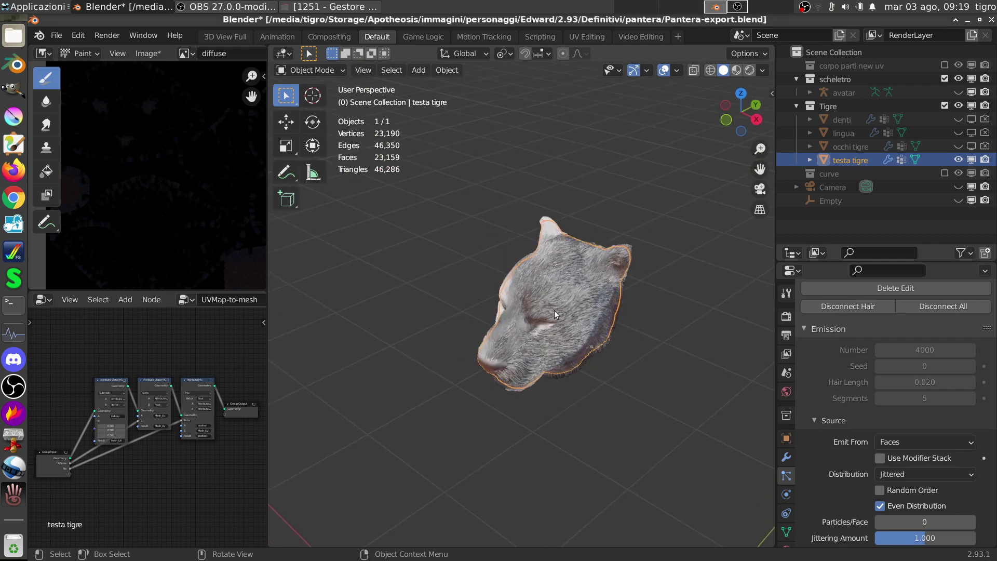
- Inspect the tiger head's UVs in Edit Mode, then return to Object Mode showing its modifiers
key(ctrl+Tab)
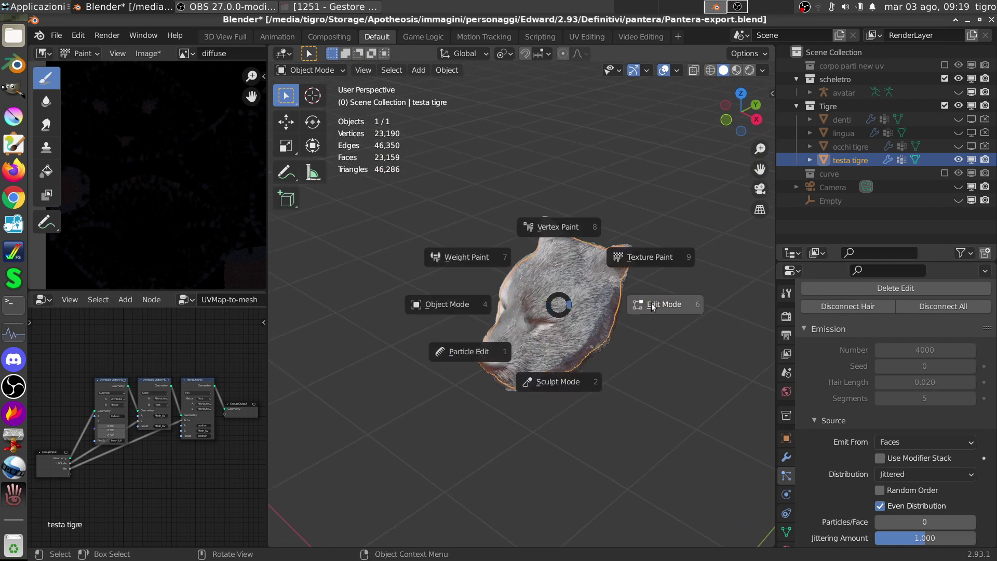
click(653, 307)
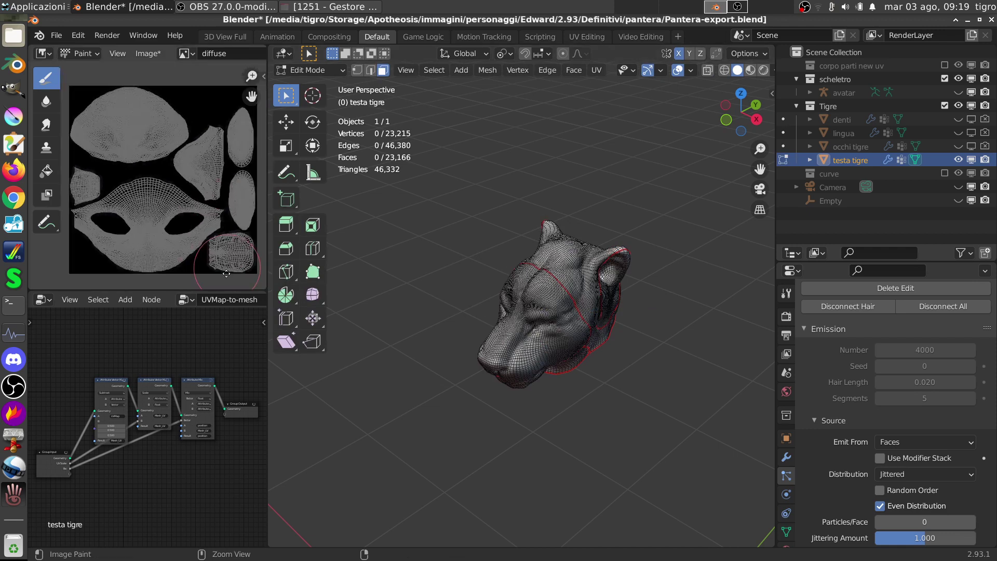
scroll(227, 273, down, 1)
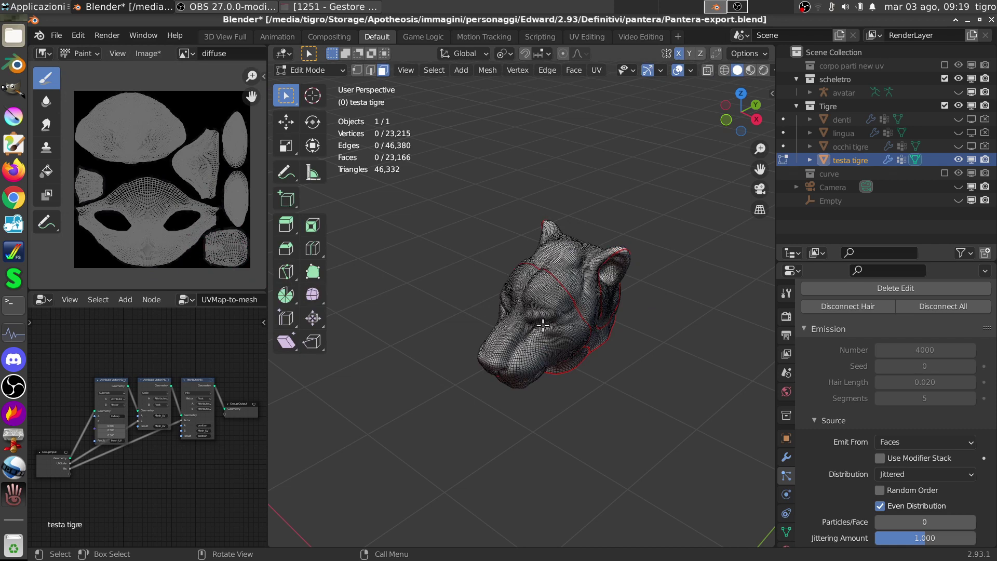
key(ctrl+Tab)
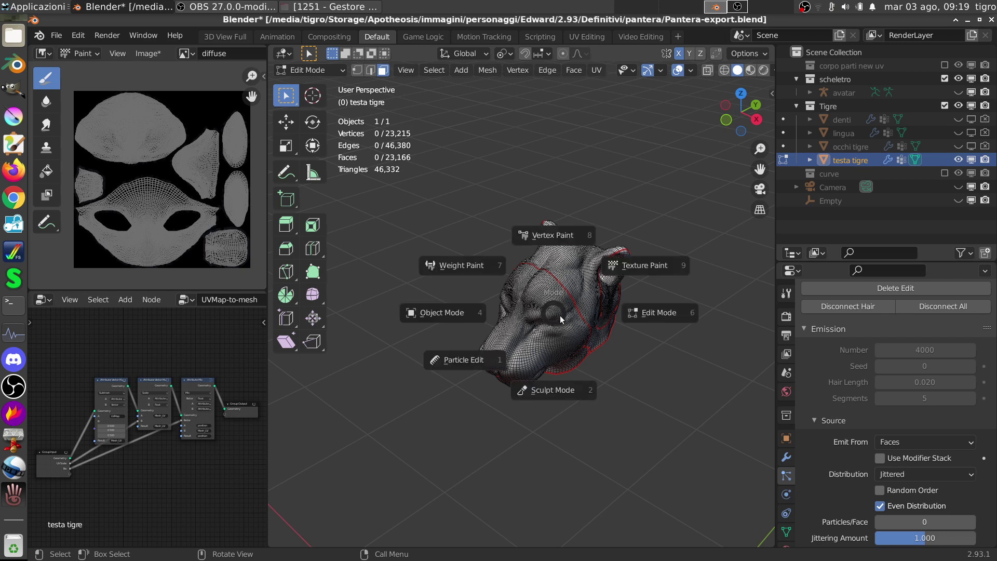
click(434, 312)
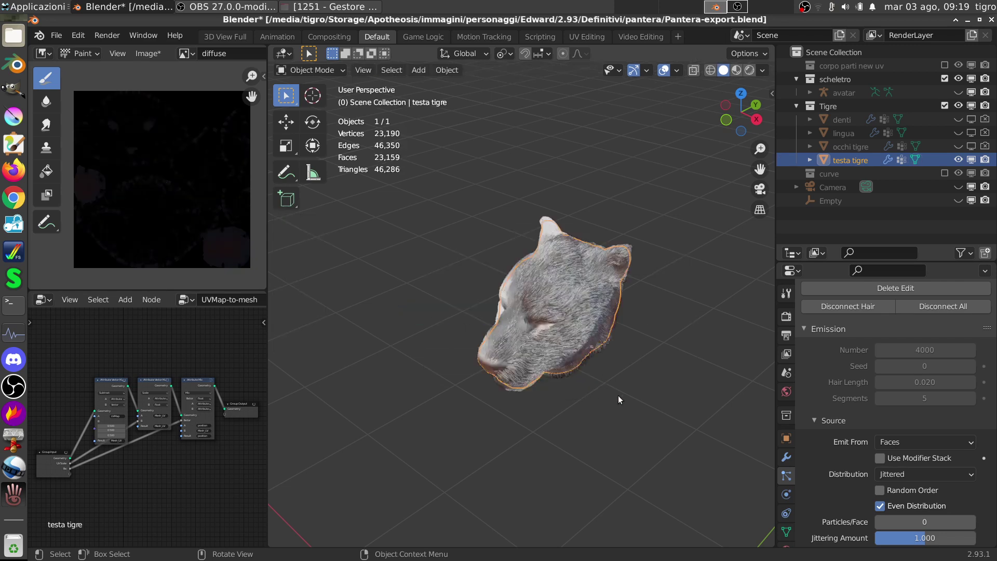
click(786, 457)
mouse_move(549, 337)
middle_down()
mouse_move(649, 358)
mouse_move(615, 368)
middle_up()
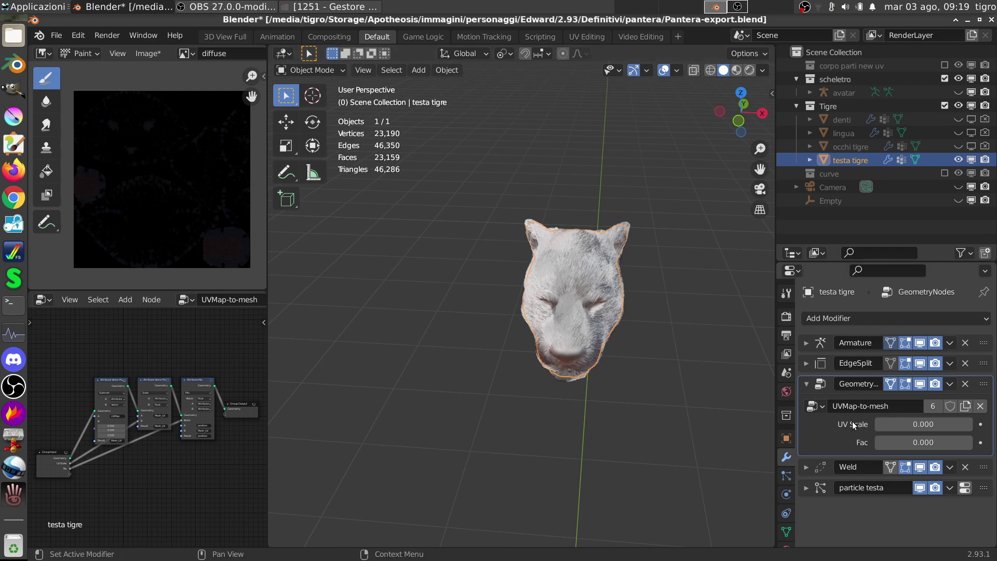
key(ctrl+space)
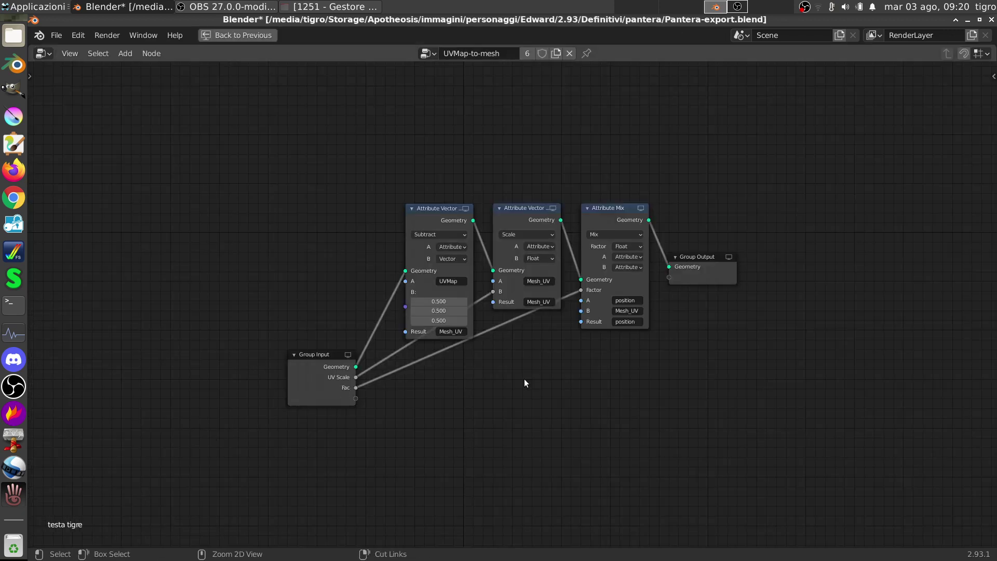
scroll(525, 379, up, 2)
scroll(521, 318, up, 2)
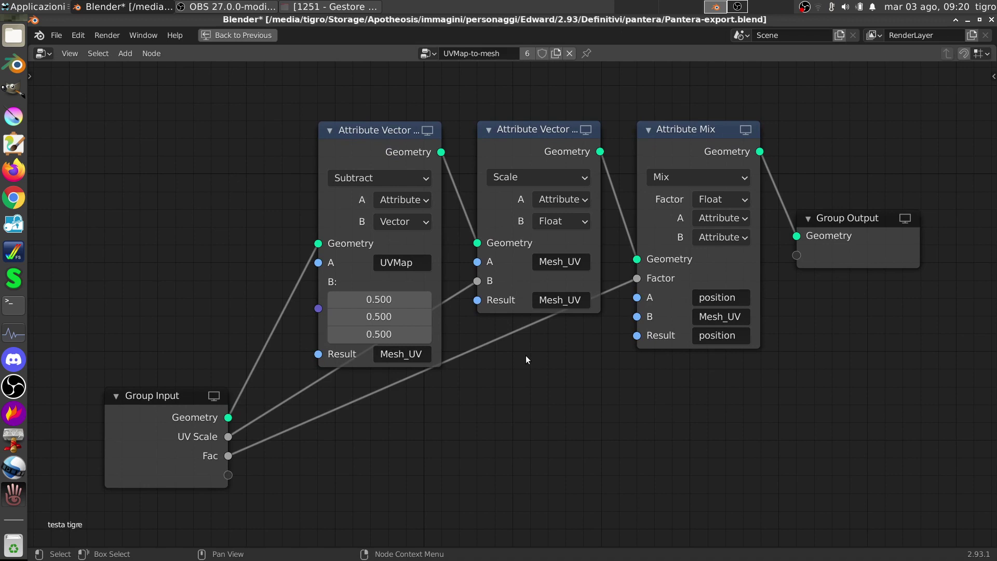
mouse_move(526, 357)
middle_down()
mouse_move(507, 382)
mouse_move(515, 397)
mouse_move(535, 400)
middle_up()
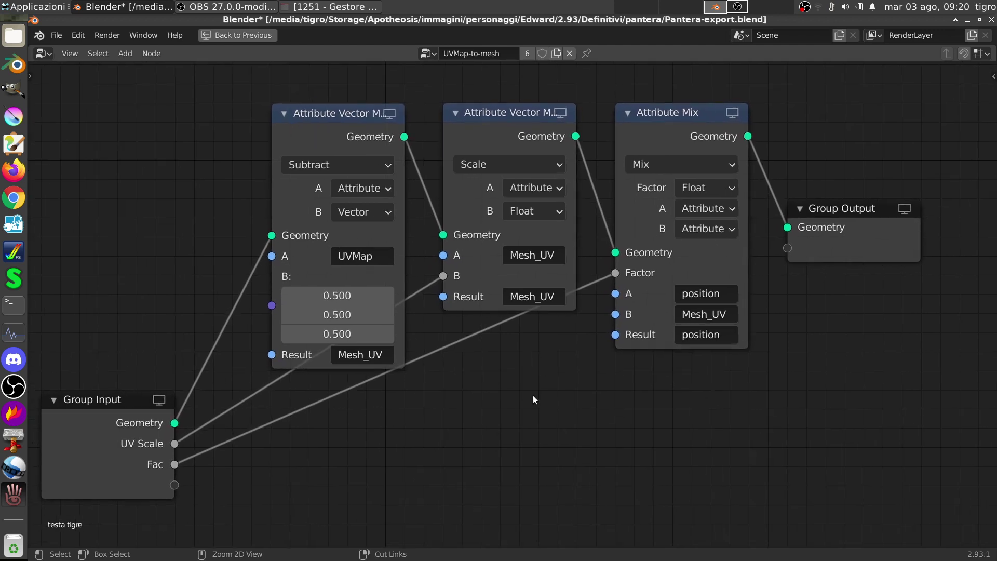
key(ctrl)
key(ctrl+space)
middle_drag(561, 385, 568, 398)
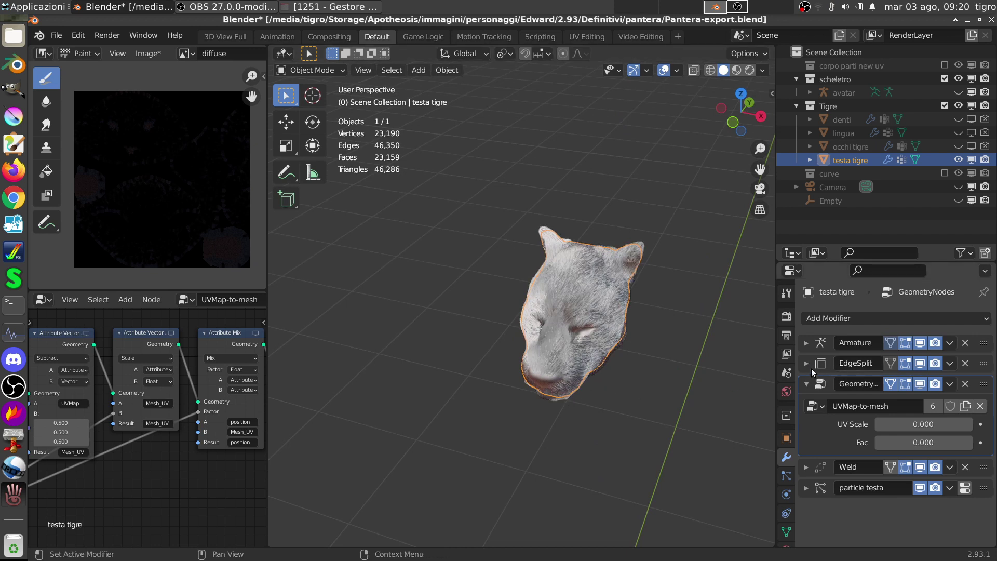
click(808, 364)
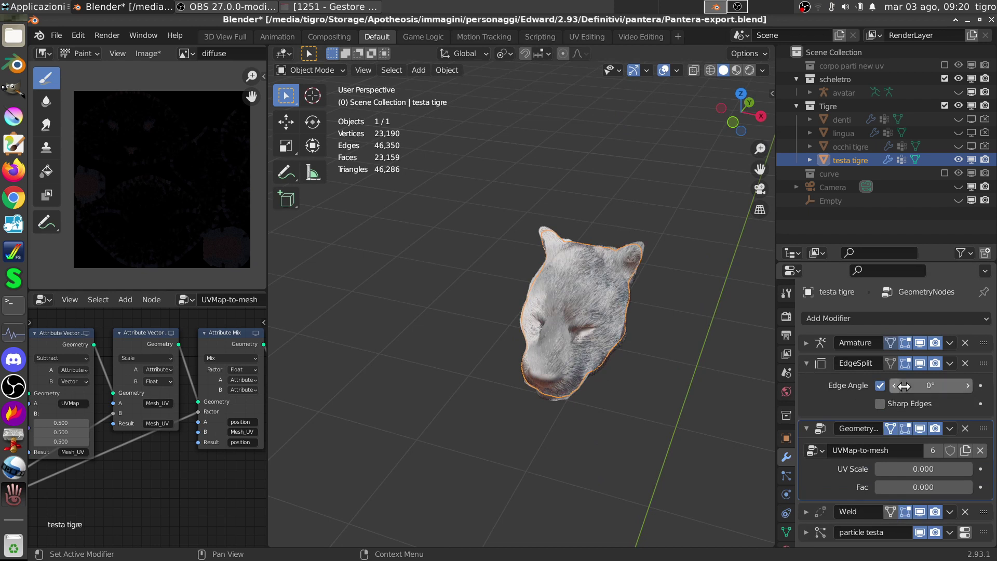
click(806, 364)
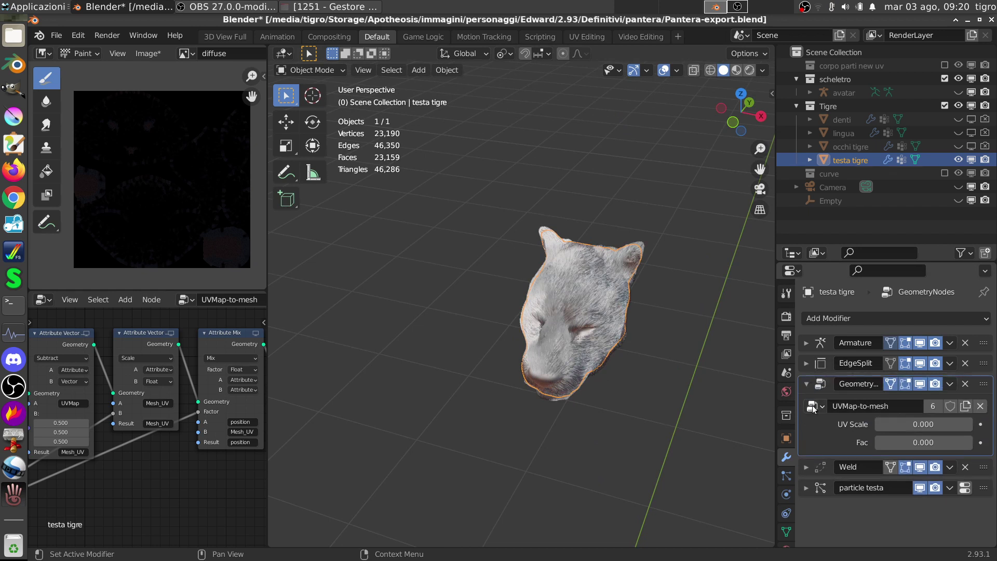
click(807, 467)
scroll(819, 499, down, 1)
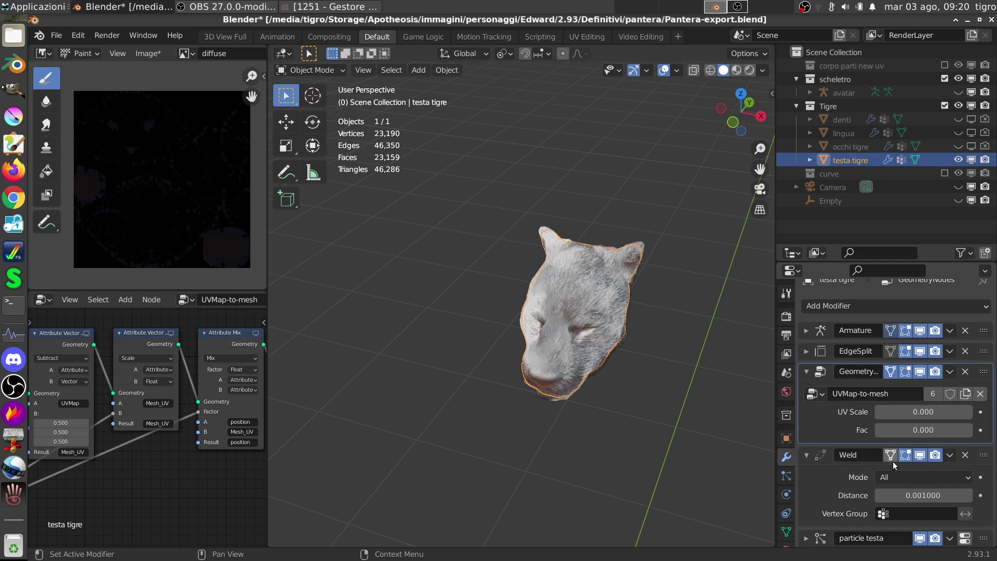
click(807, 456)
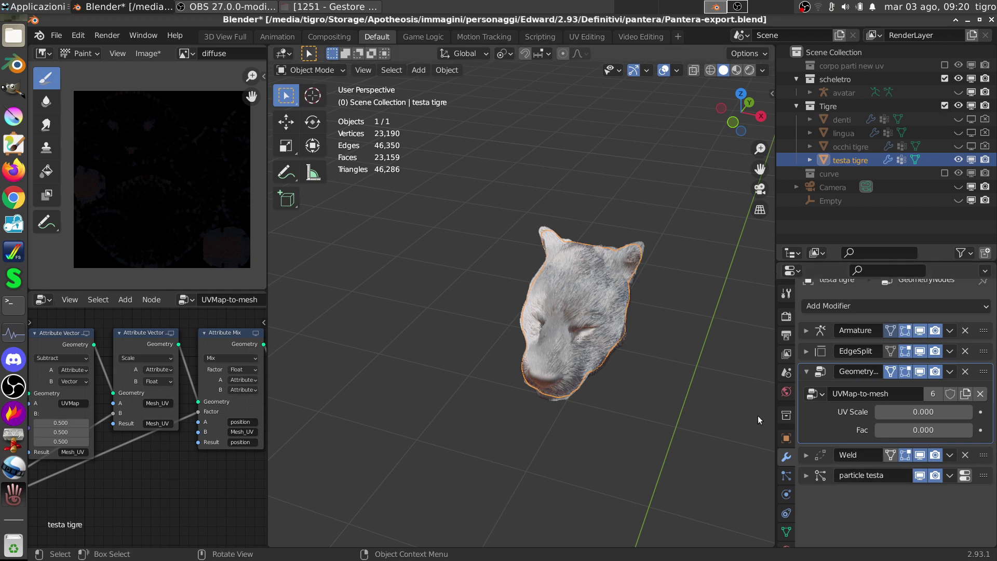
- Set the GeometryNodes UV Scale and Fac to 1.000 to flatten the head
middle_drag(594, 350, 611, 441)
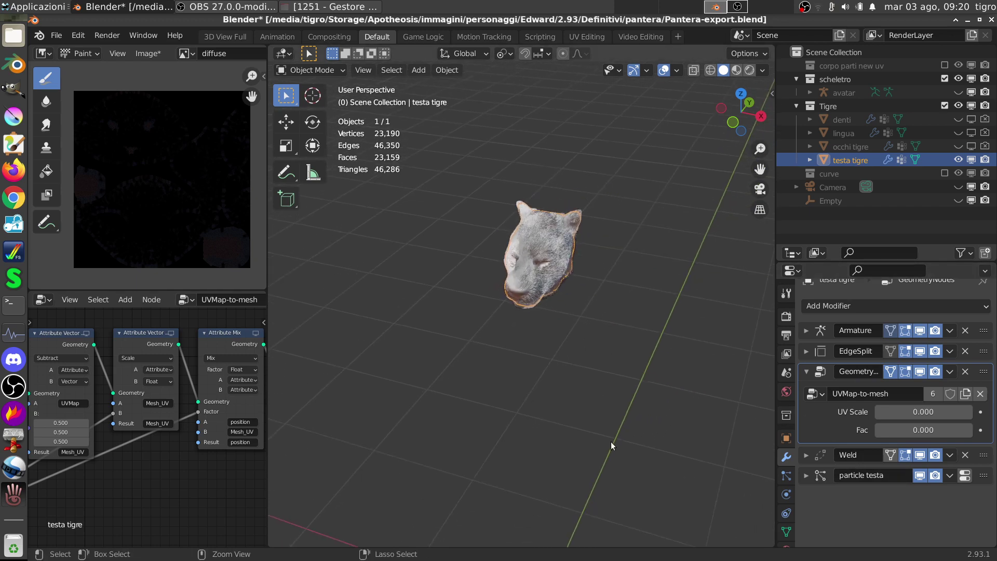
drag(896, 412, 994, 417)
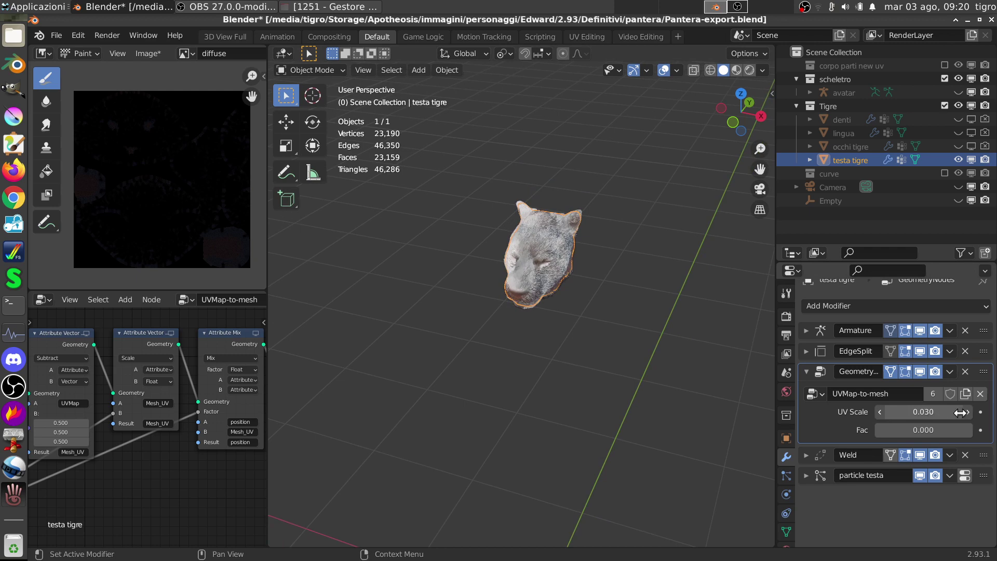
drag(896, 430, 993, 430)
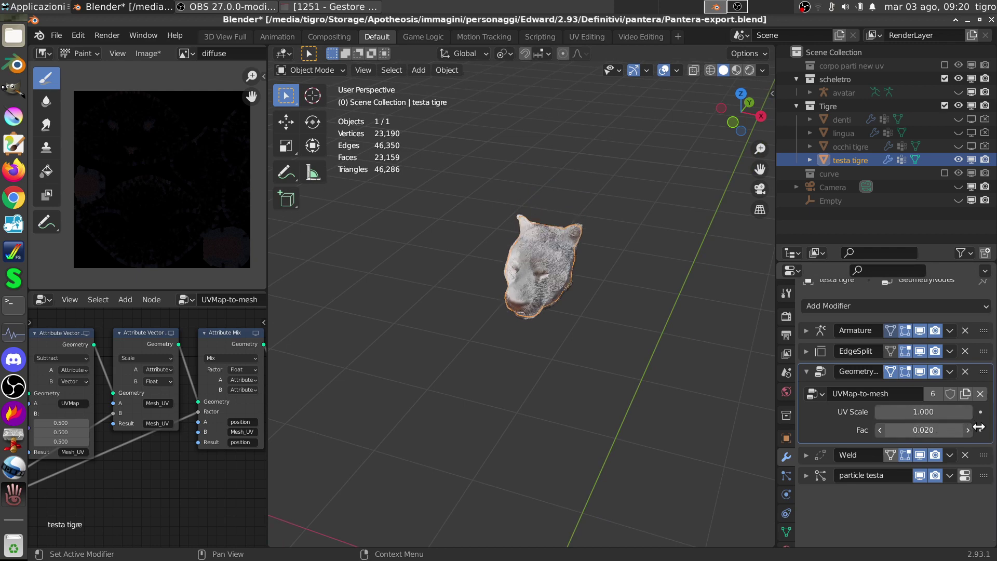
- Make the Camera visible and view the flattened UV pieces through it
mouse_move(658, 473)
middle_down()
mouse_move(628, 338)
mouse_move(612, 420)
middle_up()
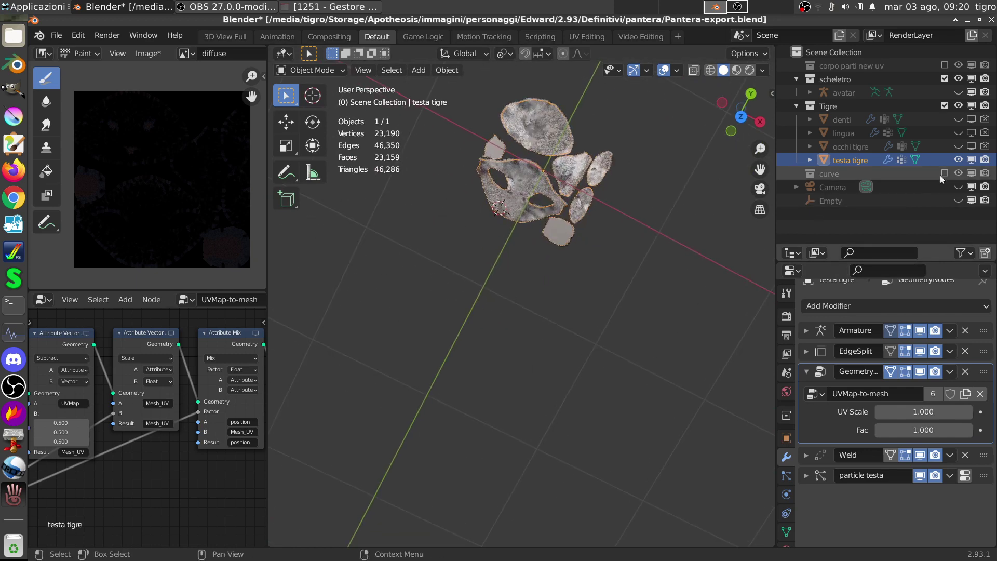
click(959, 187)
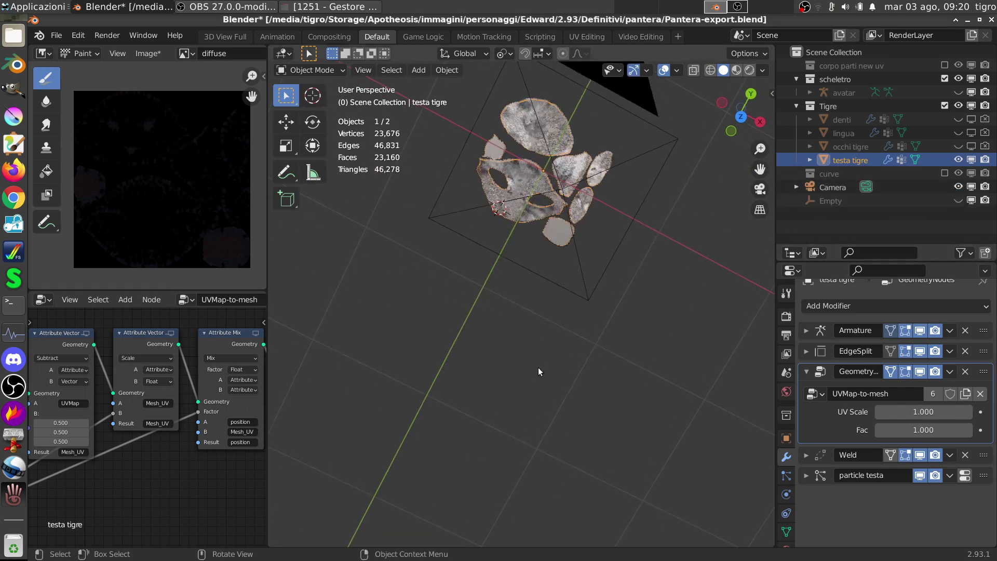
key(KP_0)
- Centre the camera frame, select the Camera and confirm its lens is orthographic
shift+middle_drag(514, 206, 582, 347)
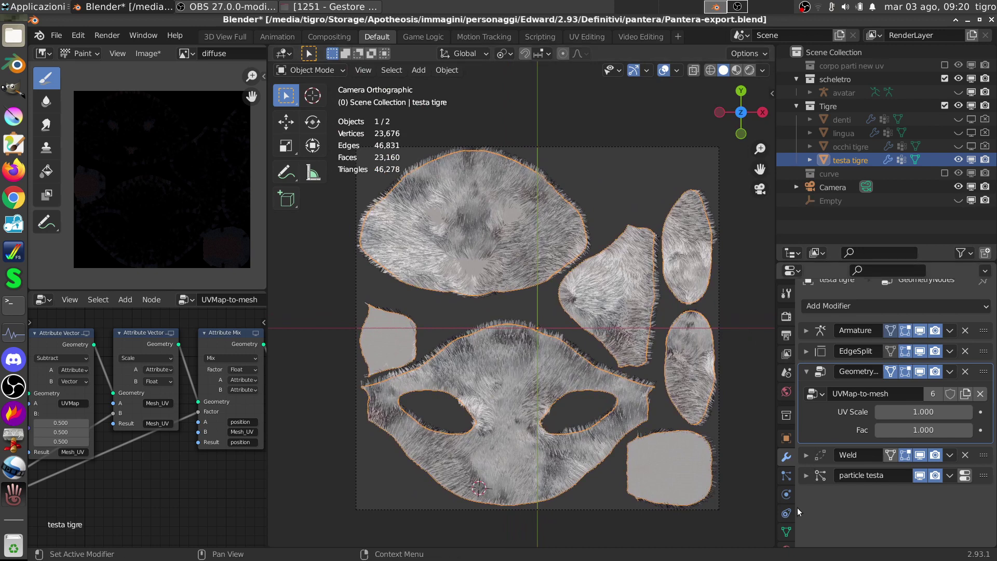
click(833, 188)
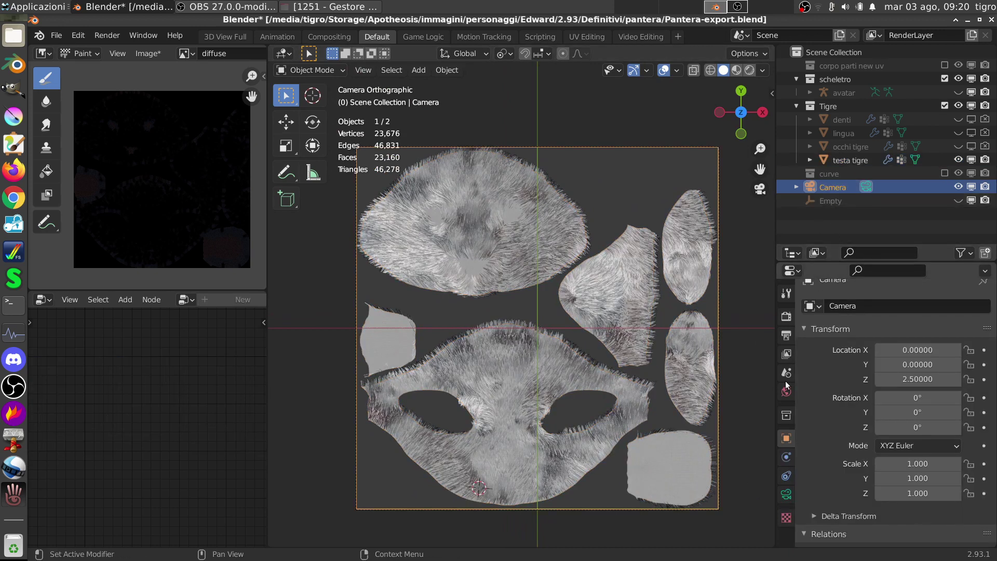
click(786, 494)
scroll(854, 328, up, 1)
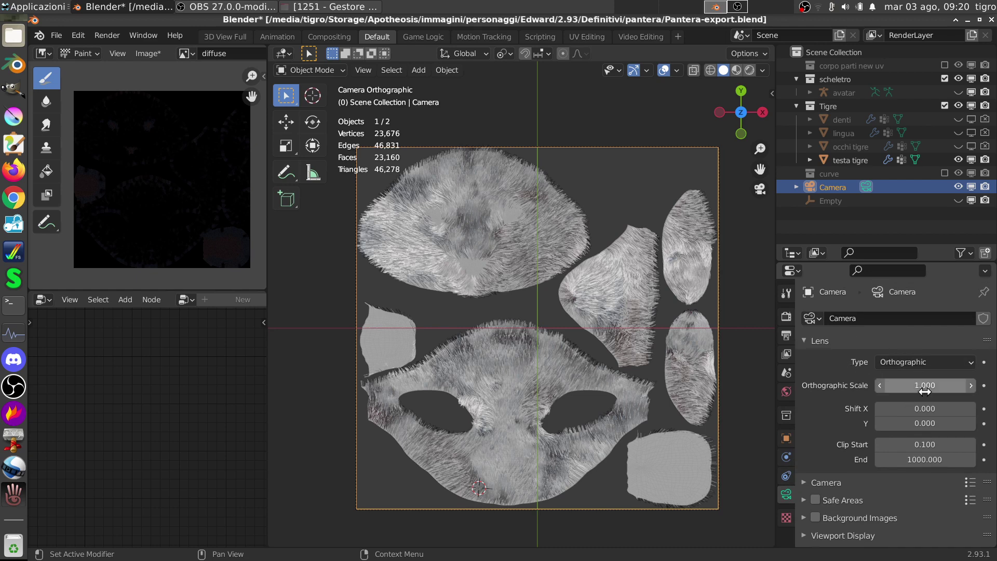
- Confirm the 1024×1024 output resolution and start rendering the image
click(787, 318)
click(787, 335)
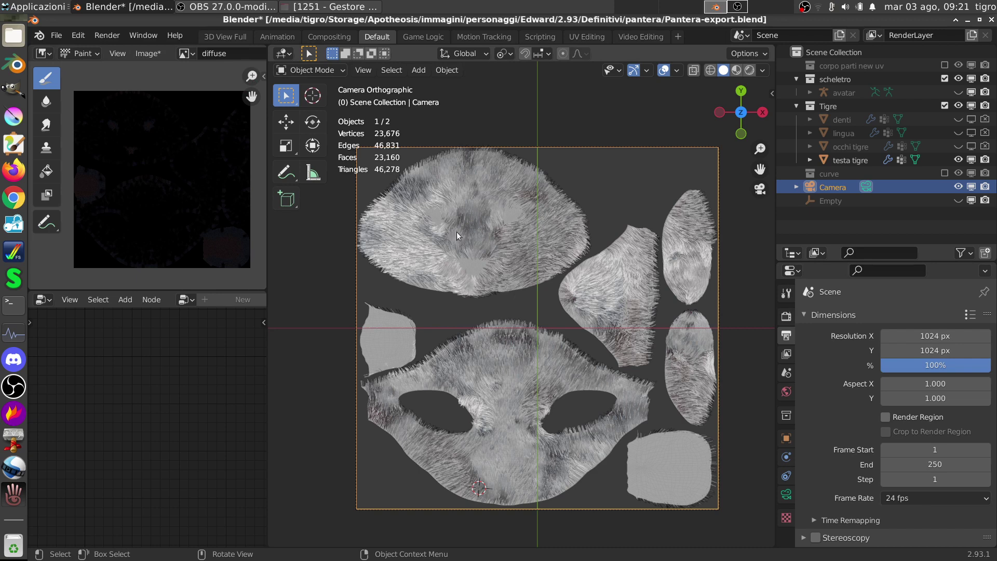
click(108, 35)
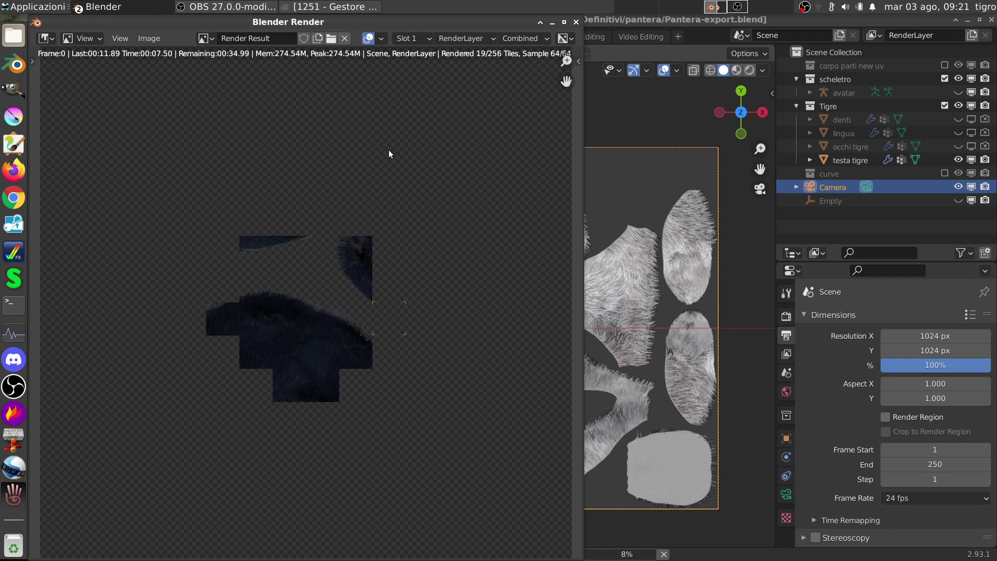
- Pan the render window while all 256 tiles of the dark fur texture finish
middle_drag(363, 266, 389, 217)
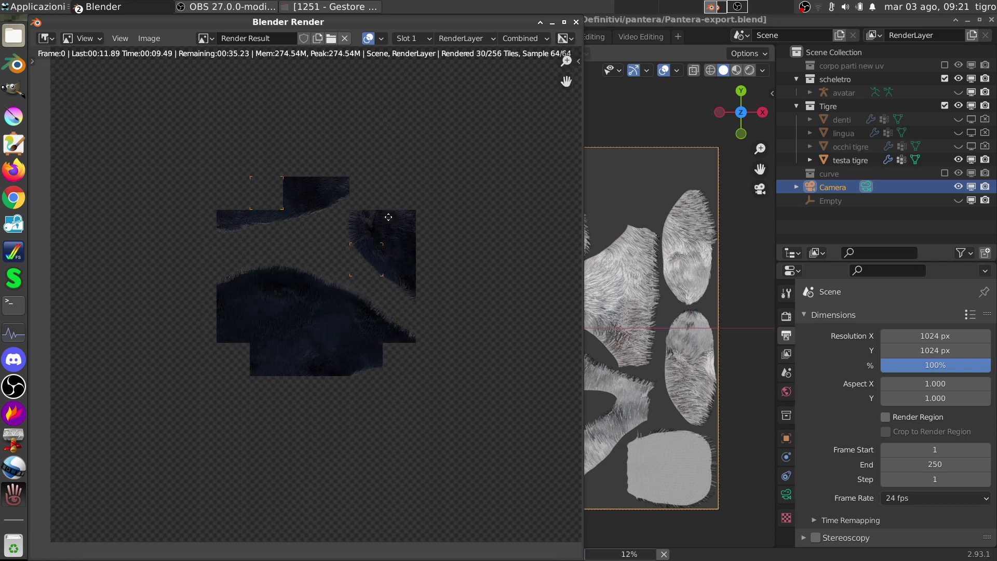
scroll(378, 263, down, 2)
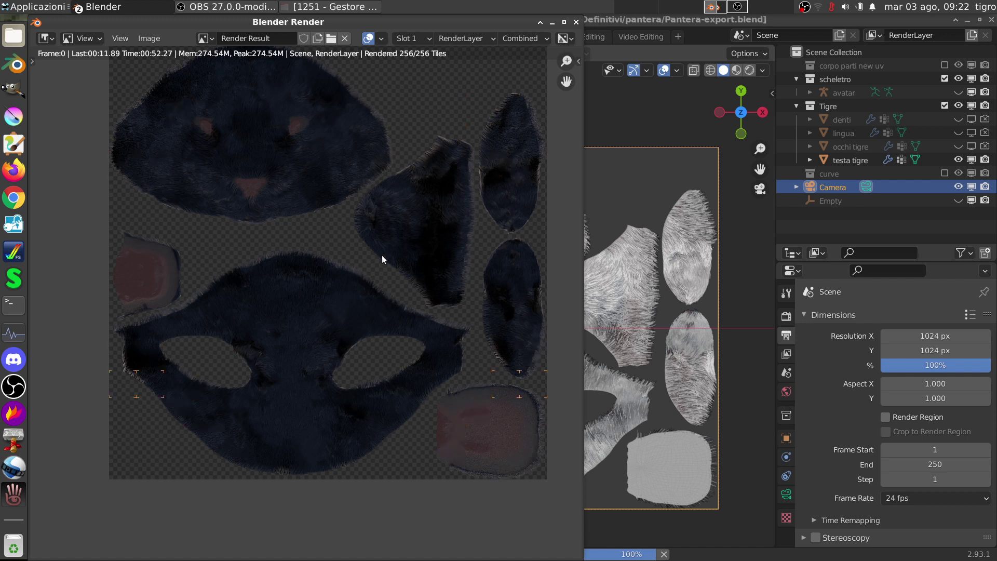
mouse_move(382, 255)
middle_down()
mouse_move(386, 301)
mouse_move(376, 277)
middle_up()
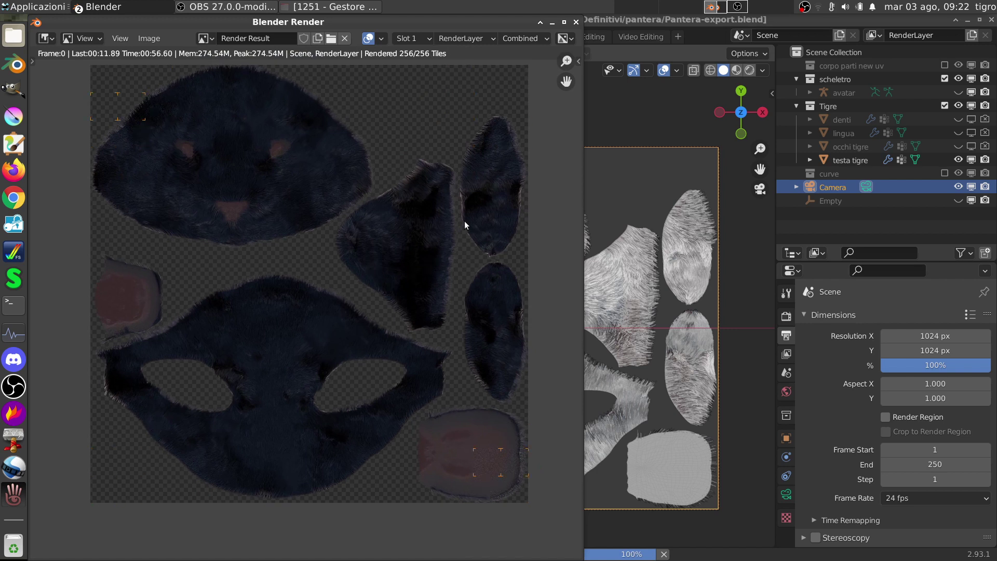